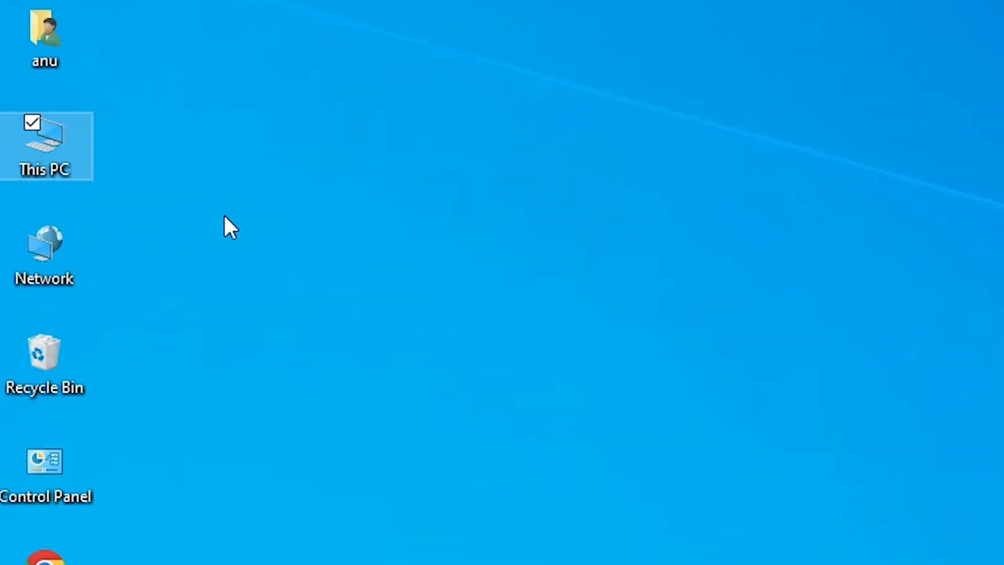
Check the PC's system type in the This PC properties, then close the About settings.
{"action": "right_click", "coordinate": [50, 160]}
{"action": "left_click", "coordinate": [122, 460]}
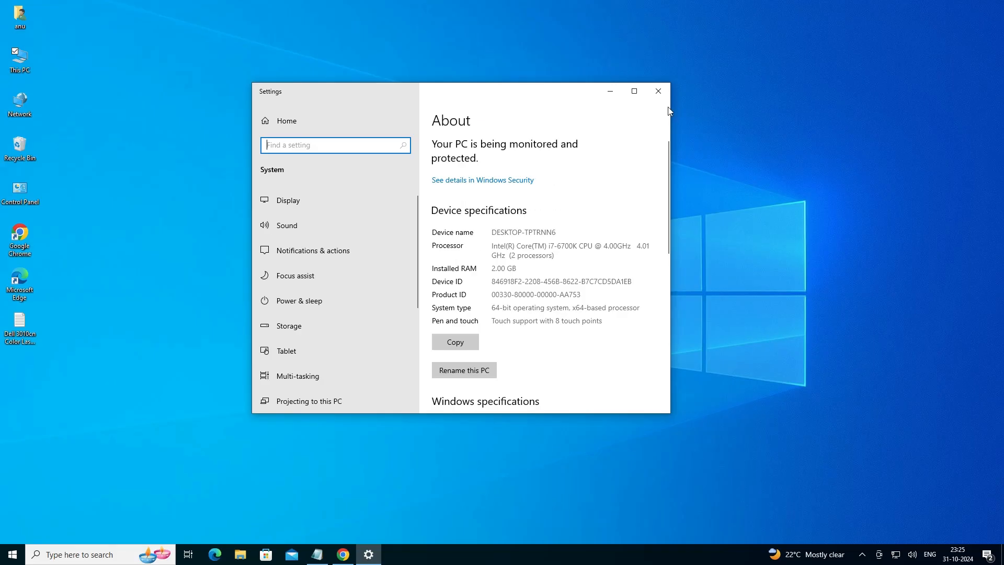
{"action": "left_click", "coordinate": [662, 89]}
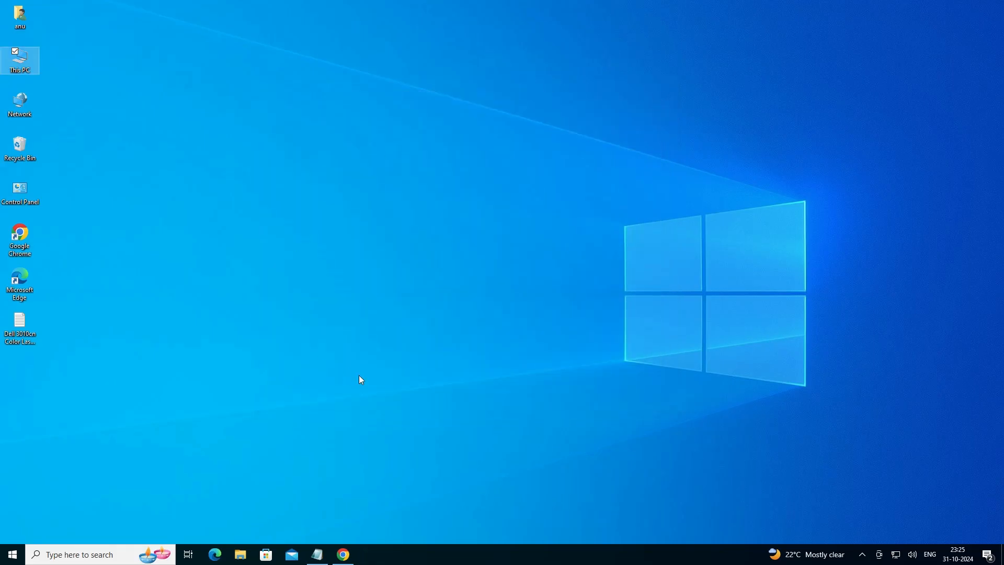
Open the 64 bit Mega link from the Dell 3010cn notes file in the browser.
{"action": "left_click", "coordinate": [325, 557]}
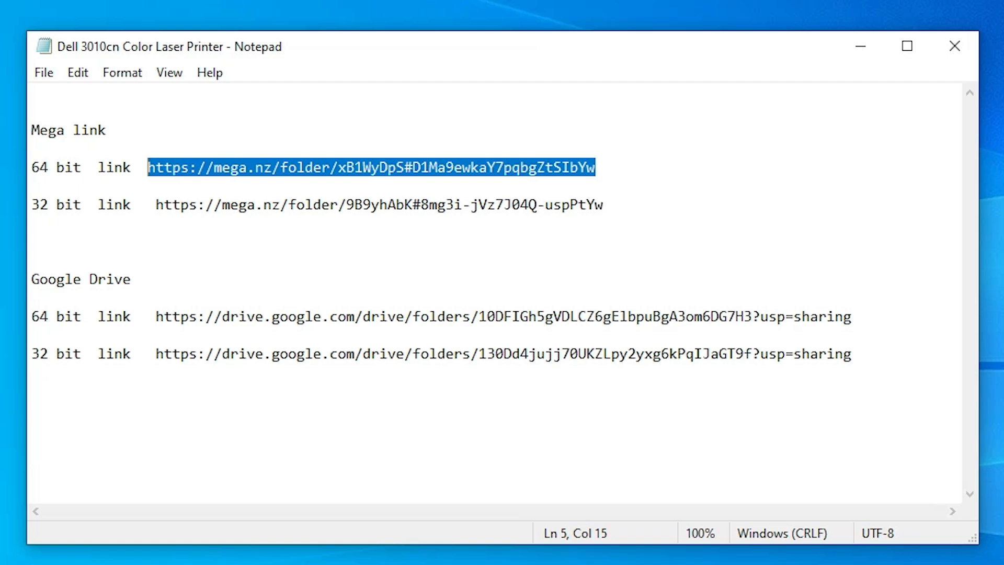
{"action": "left_click", "coordinate": [861, 47]}
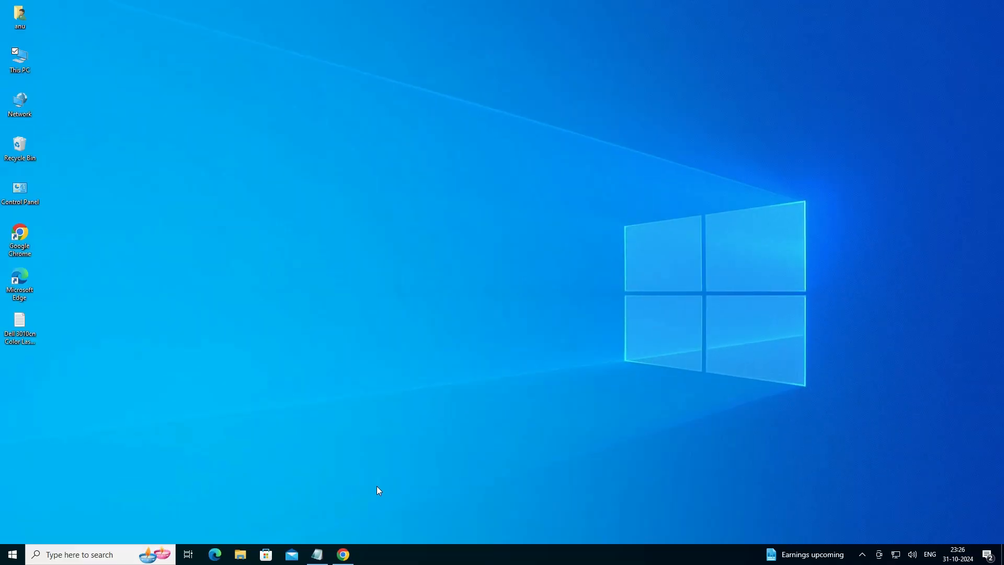
{"action": "left_click", "coordinate": [355, 559]}
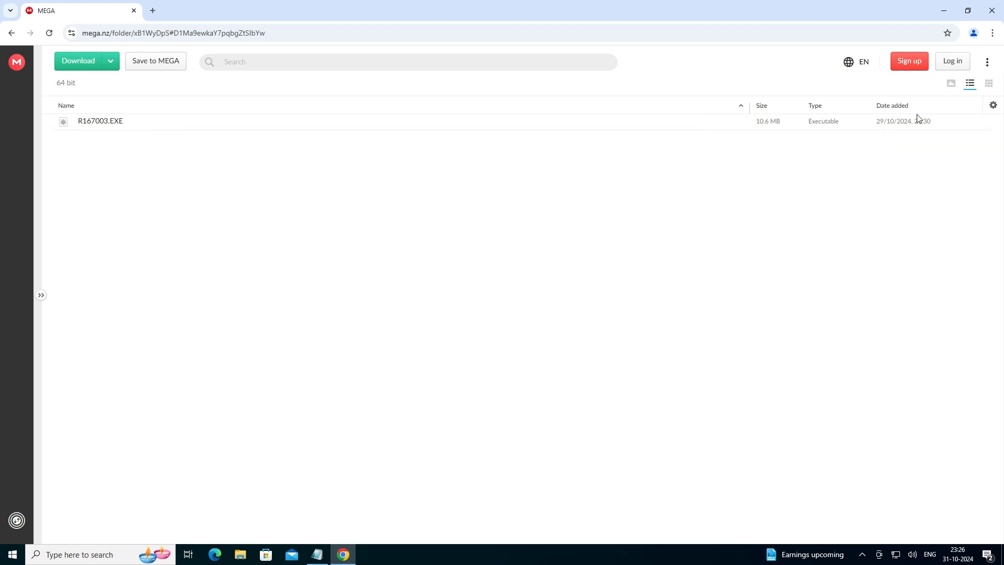
Download R167003.EXE from the MEGA folder as a standard download.
{"action": "left_click", "coordinate": [969, 122]}
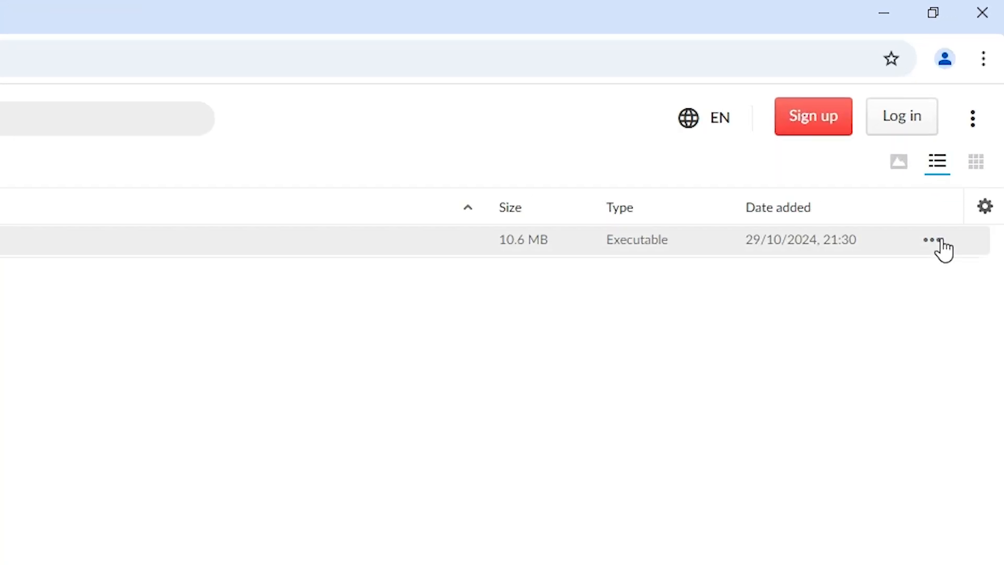
{"action": "mouse_move", "coordinate": [892, 287]}
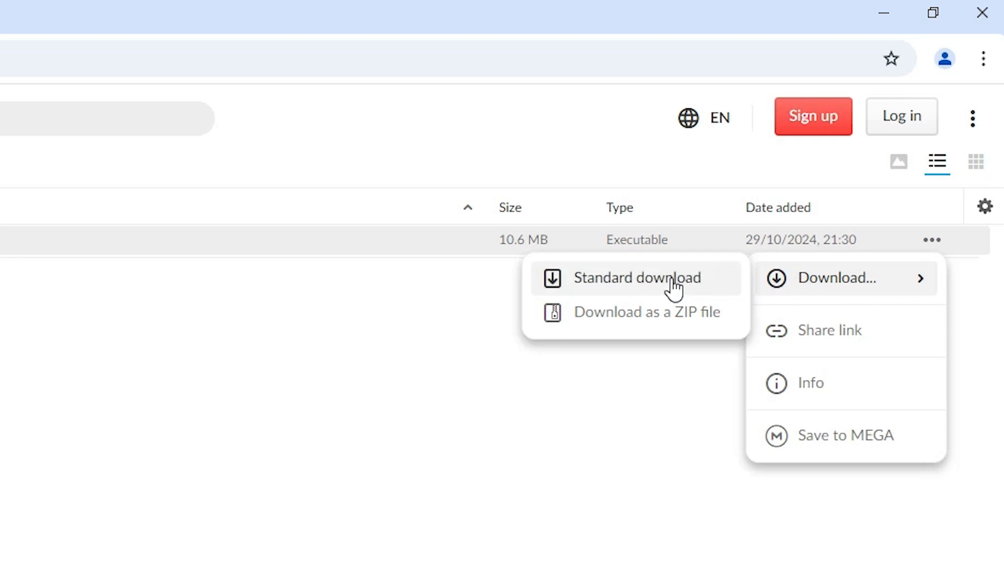
{"action": "left_click", "coordinate": [657, 324]}
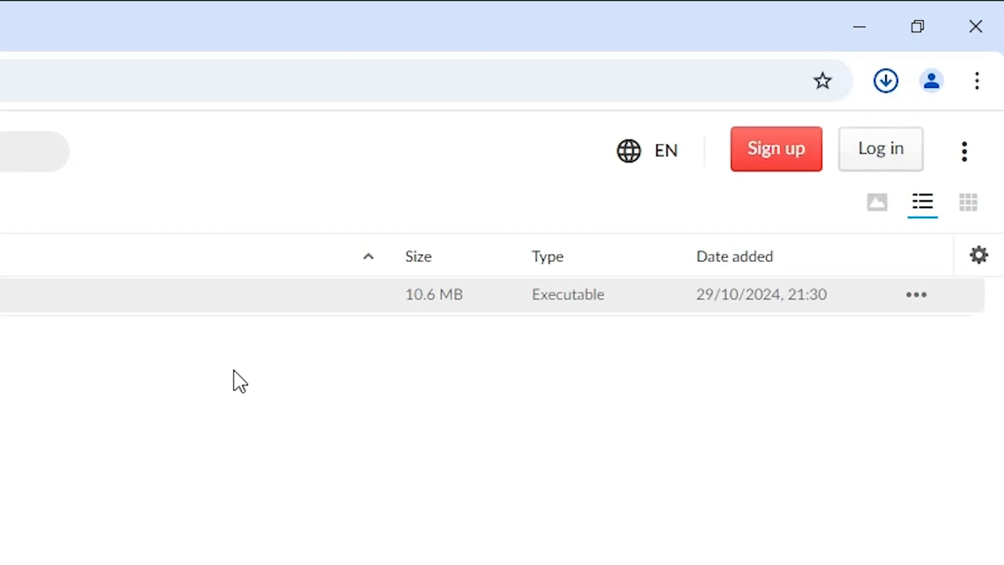
Show the downloaded R167003.zip in its folder from the browser's download list.
{"action": "left_click", "coordinate": [886, 83]}
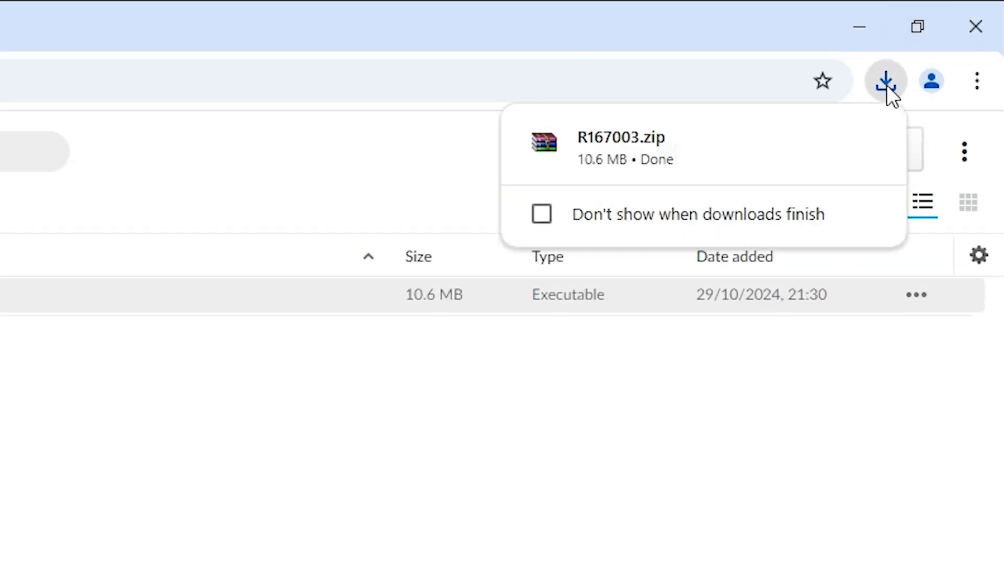
{"action": "left_click", "coordinate": [887, 85]}
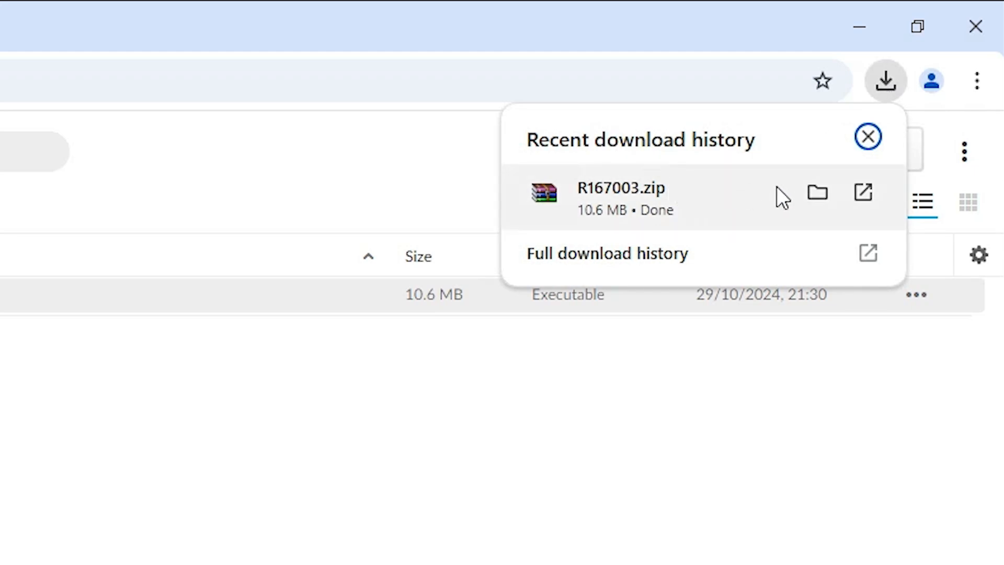
{"action": "left_click", "coordinate": [818, 192]}
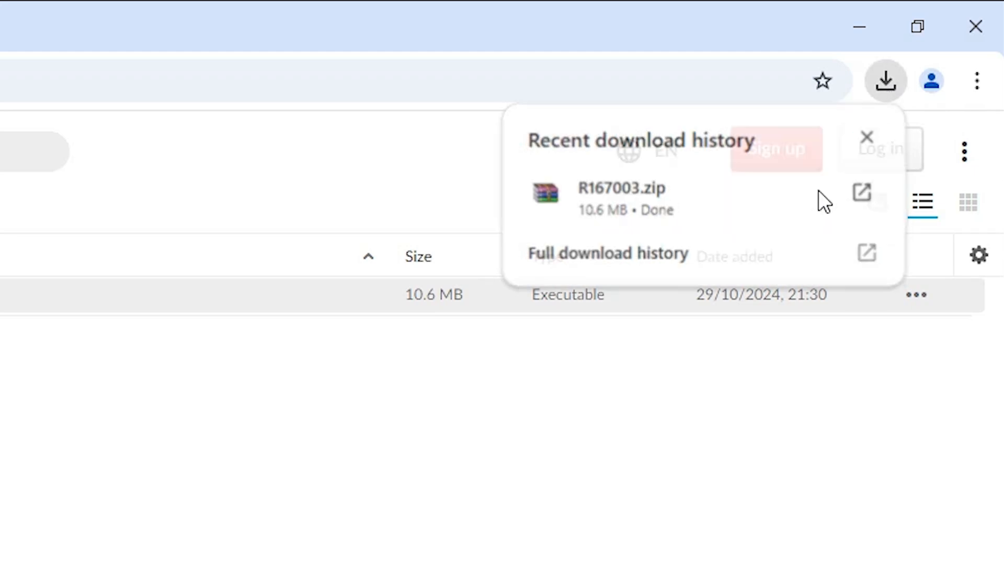
{"action": "left_click", "coordinate": [871, 27]}
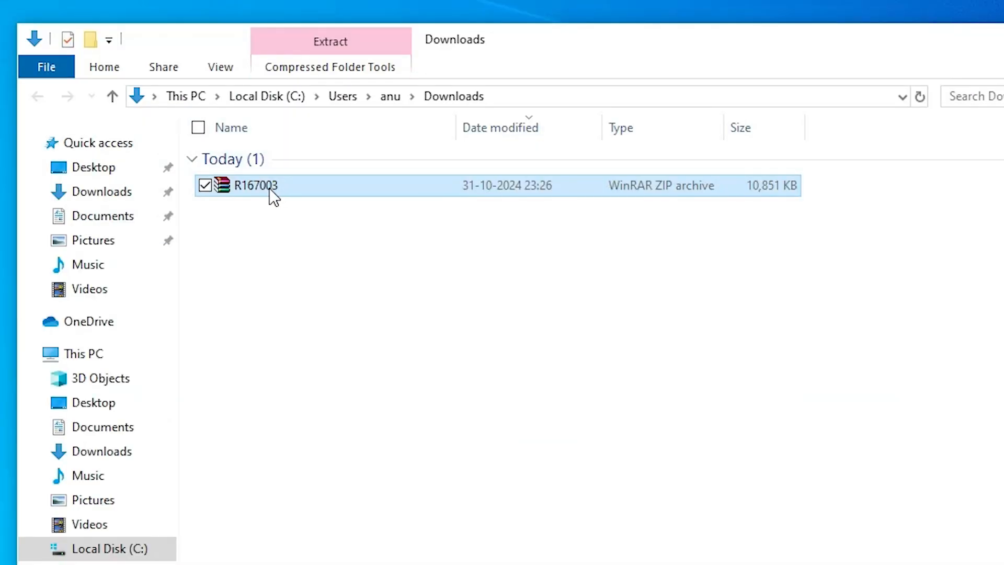
Move R167003.zip from Downloads to the desktop and close the Downloads folder.
{"action": "left_click_drag", "start_coordinate": [273, 196], "coordinate": [146, 424]}
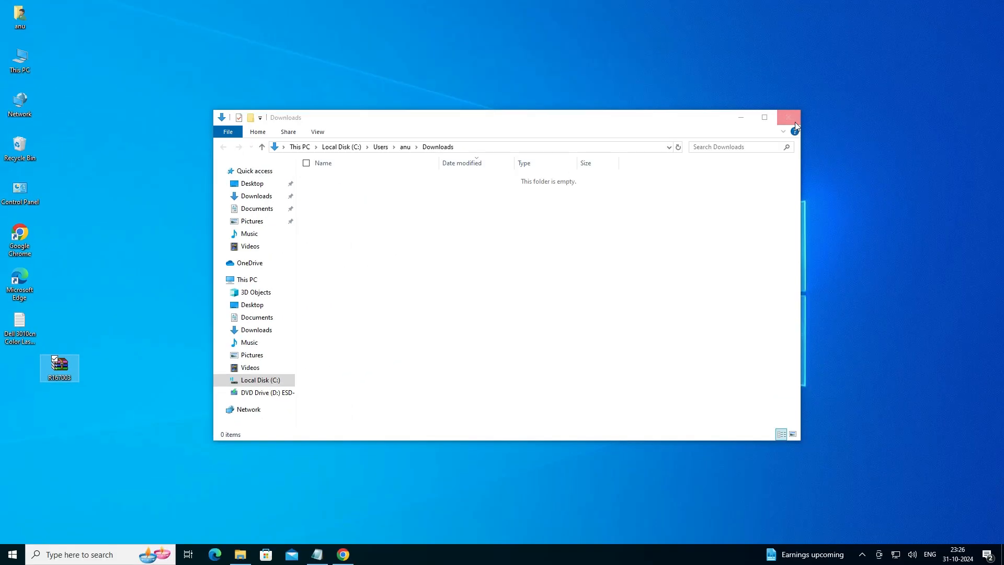
{"action": "left_click", "coordinate": [796, 127]}
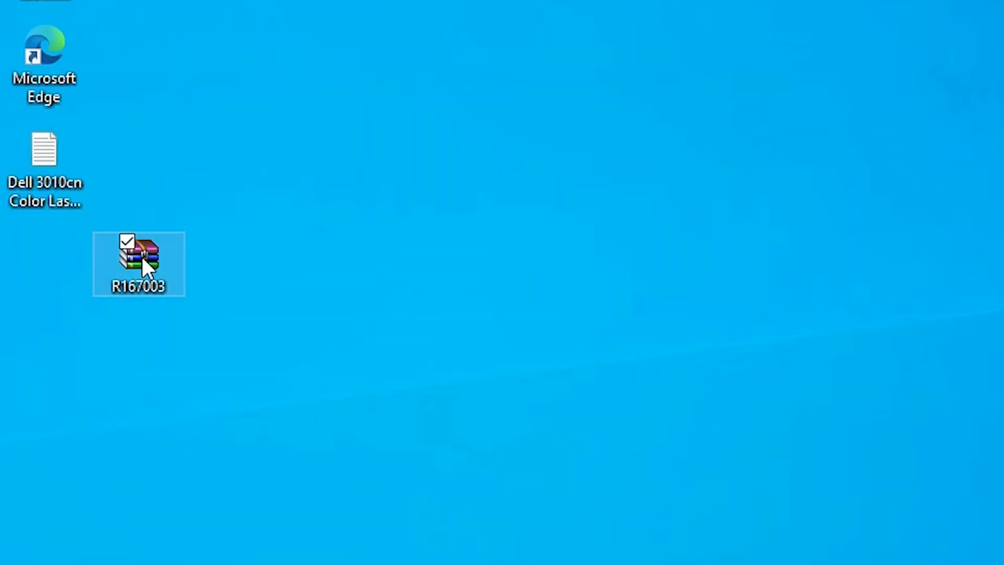
{"action": "left_click_drag", "start_coordinate": [60, 368], "coordinate": [30, 367]}
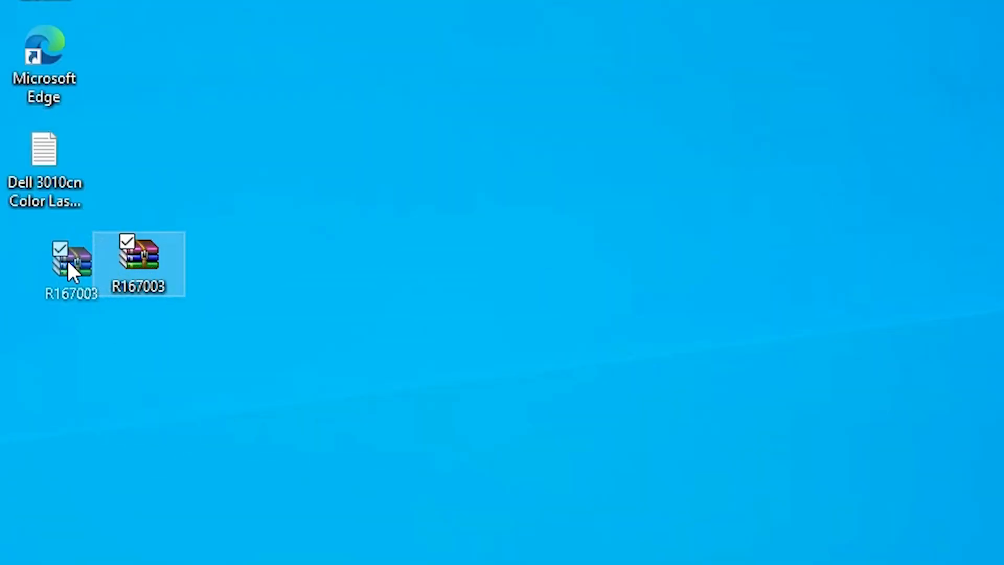
{"action": "left_click_drag", "start_coordinate": [68, 261], "coordinate": [52, 256]}
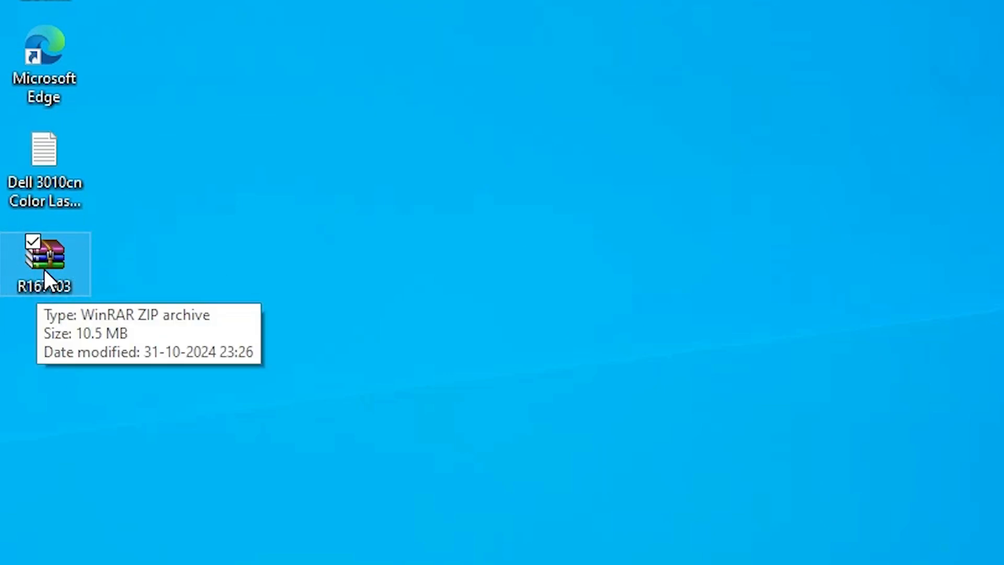
Extract the R167003 archive on the desktop with Extract files.
{"action": "right_click", "coordinate": [44, 269]}
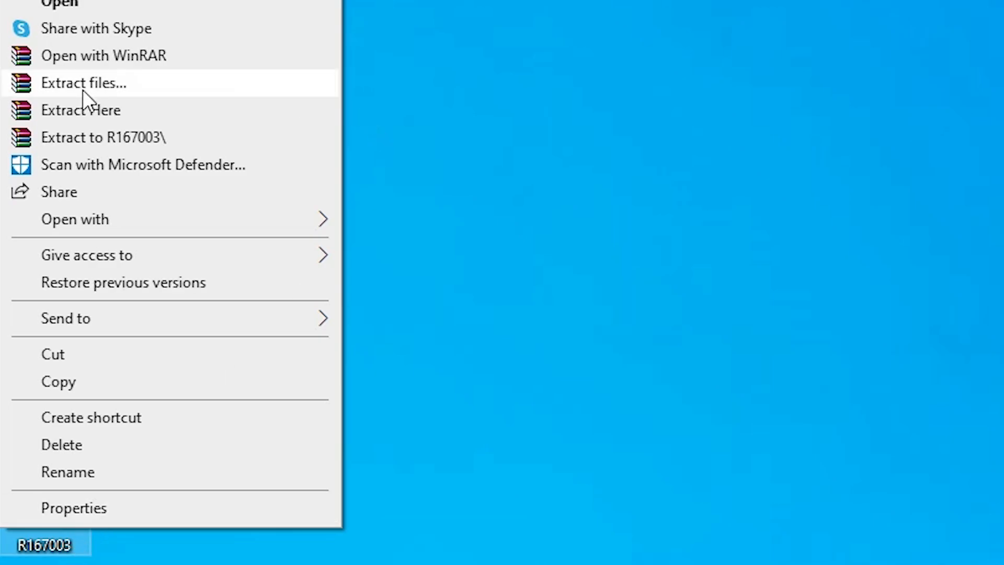
{"action": "left_click", "coordinate": [114, 83]}
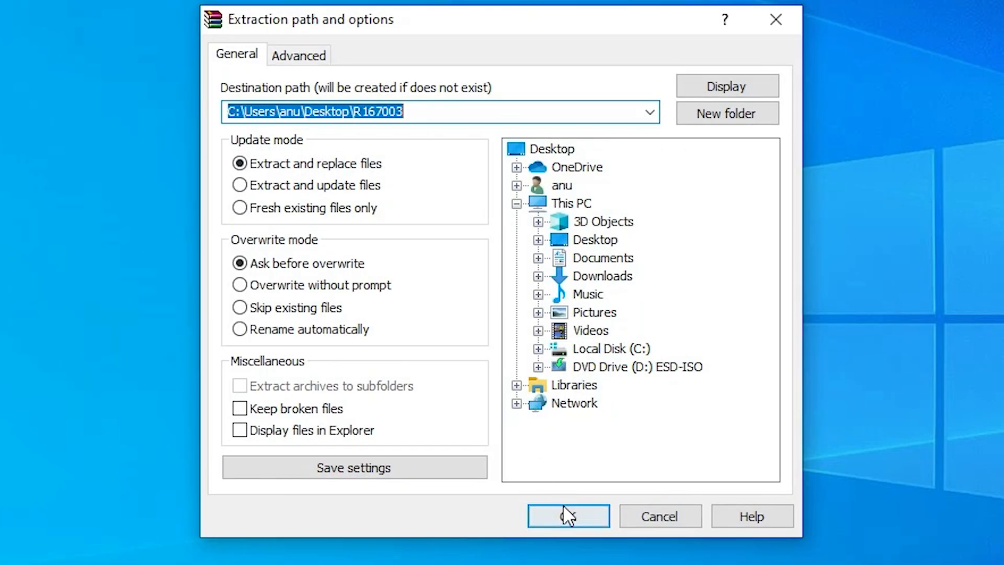
{"action": "left_click", "coordinate": [566, 515]}
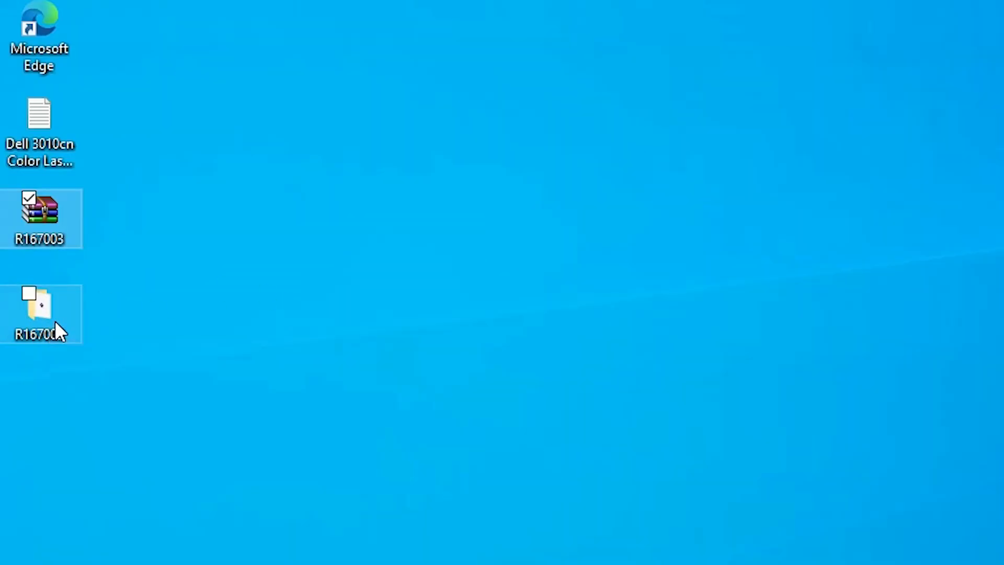
Open the extracted R167003 folder and extract the R167003 application with Extract files.
{"action": "double_click", "coordinate": [55, 323]}
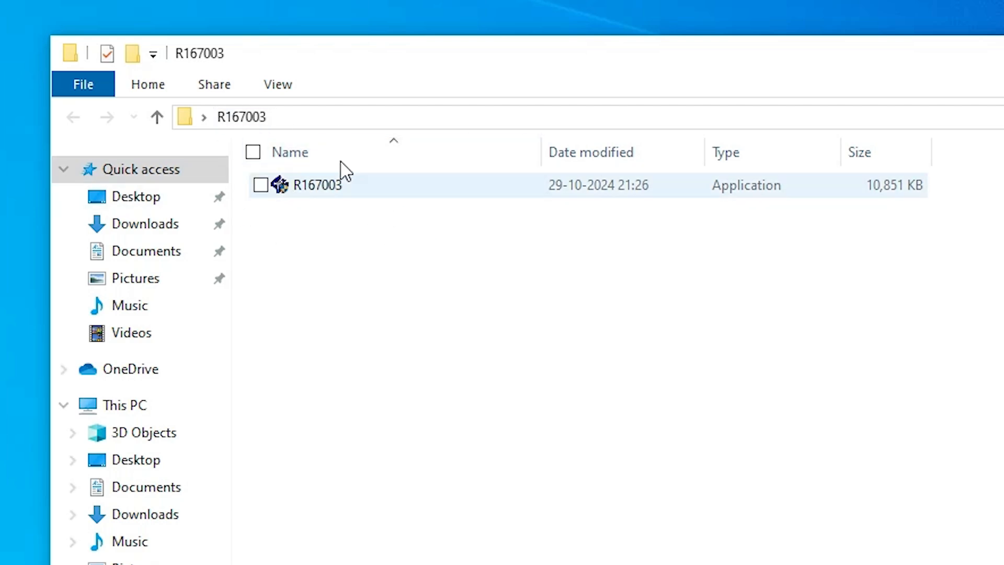
{"action": "right_click", "coordinate": [307, 185]}
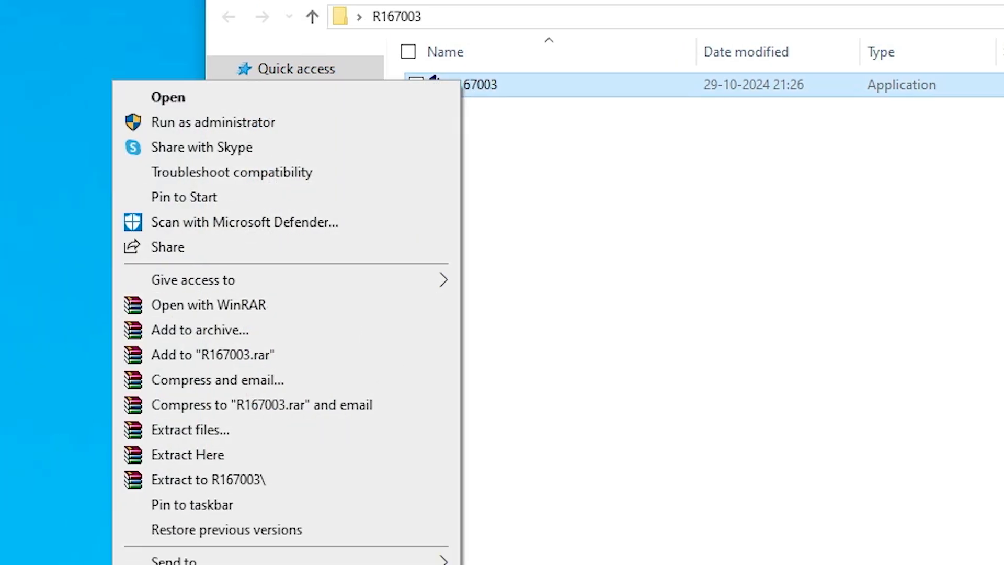
{"action": "left_click", "coordinate": [223, 435]}
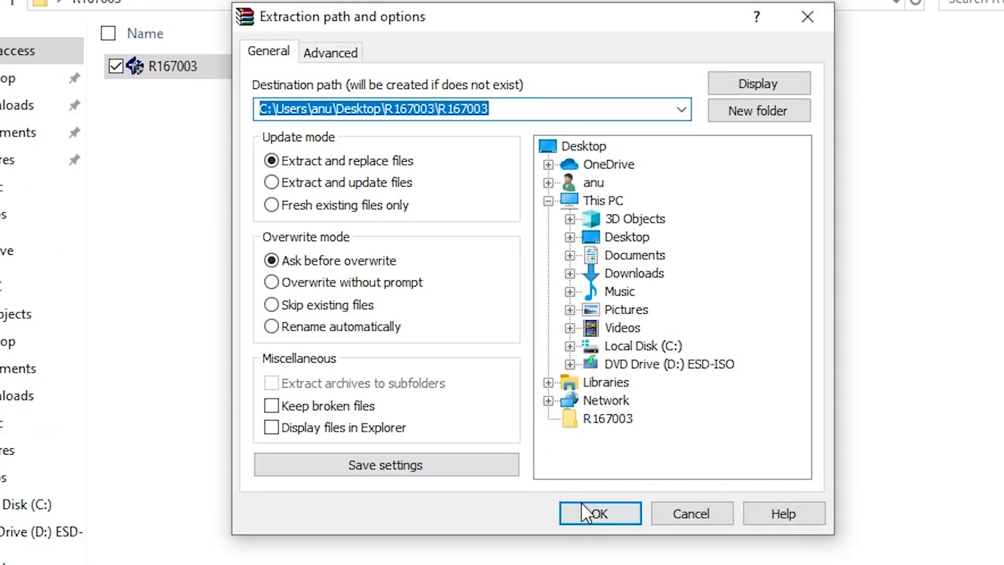
{"action": "left_click", "coordinate": [597, 513]}
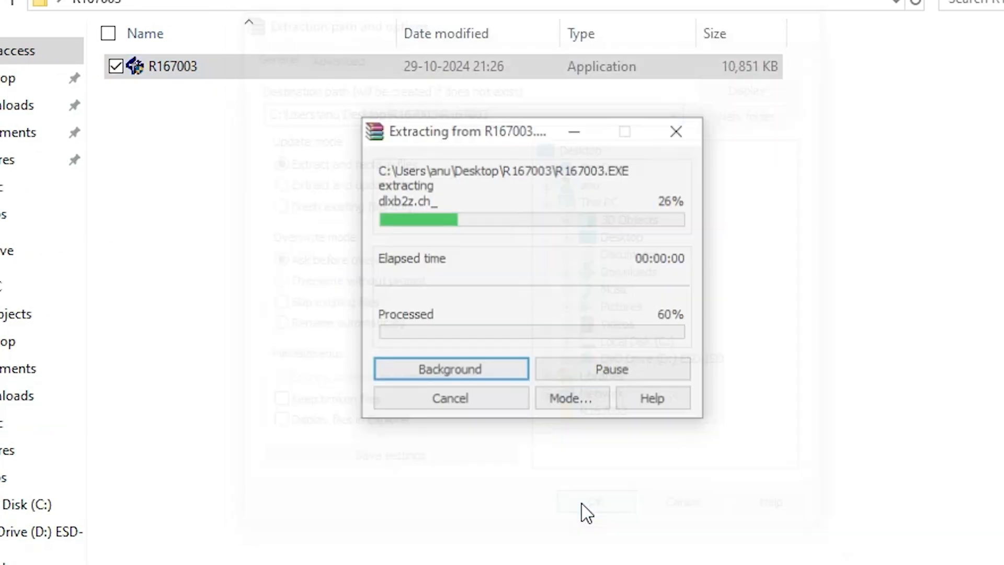
Browse the extracted R167003 folder's Win_x64 subfolder, then close the window.
{"action": "left_click", "coordinate": [174, 97]}
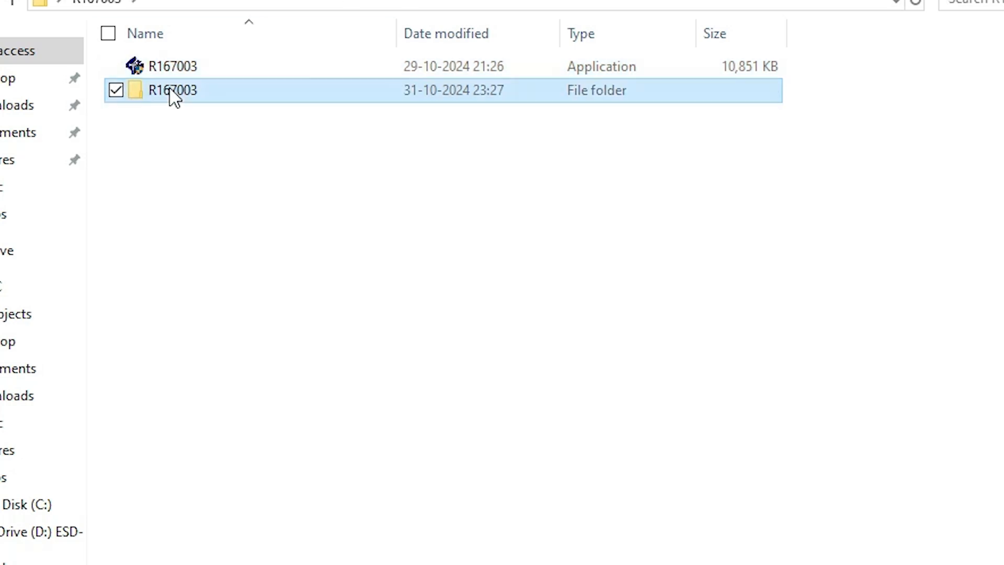
{"action": "double_click", "coordinate": [170, 88]}
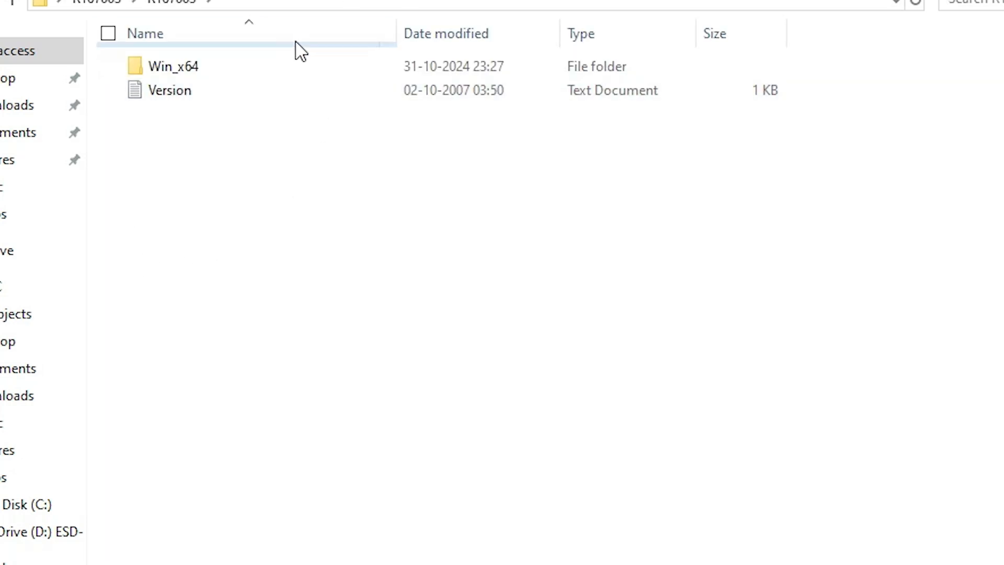
{"action": "double_click", "coordinate": [204, 68]}
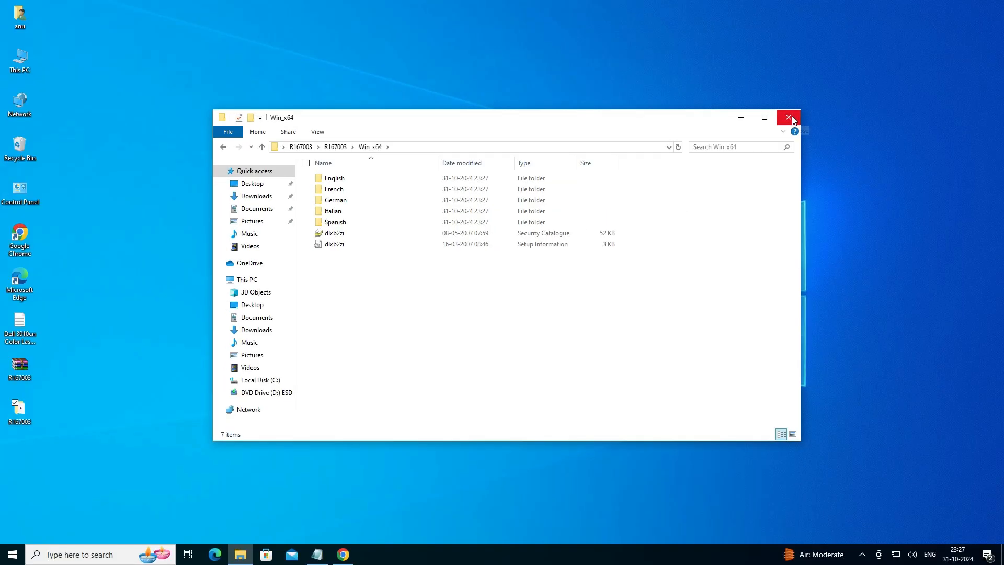
{"action": "left_click", "coordinate": [789, 117]}
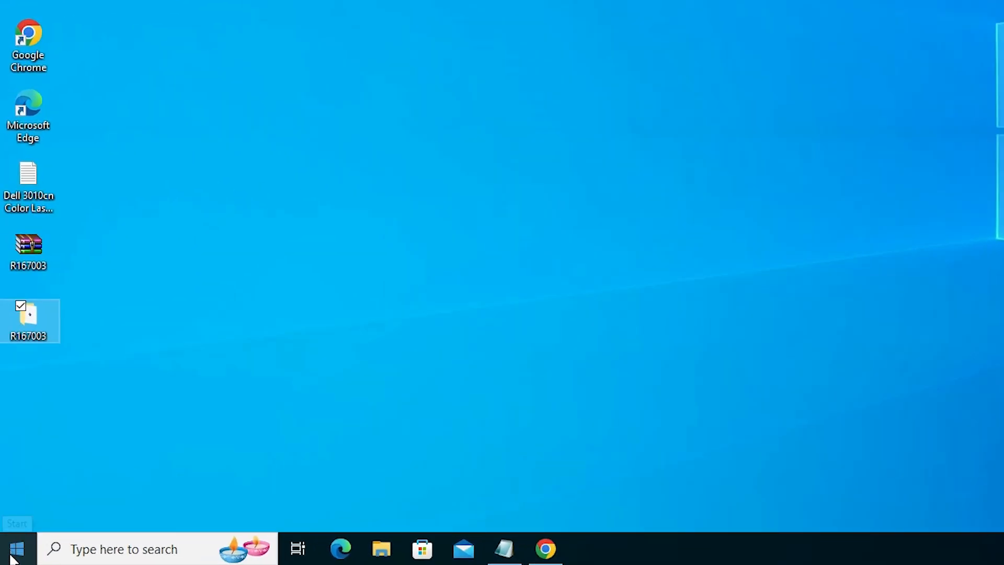
Search the Start menu for print and open Printers & scanners settings.
{"action": "left_click", "coordinate": [12, 558]}
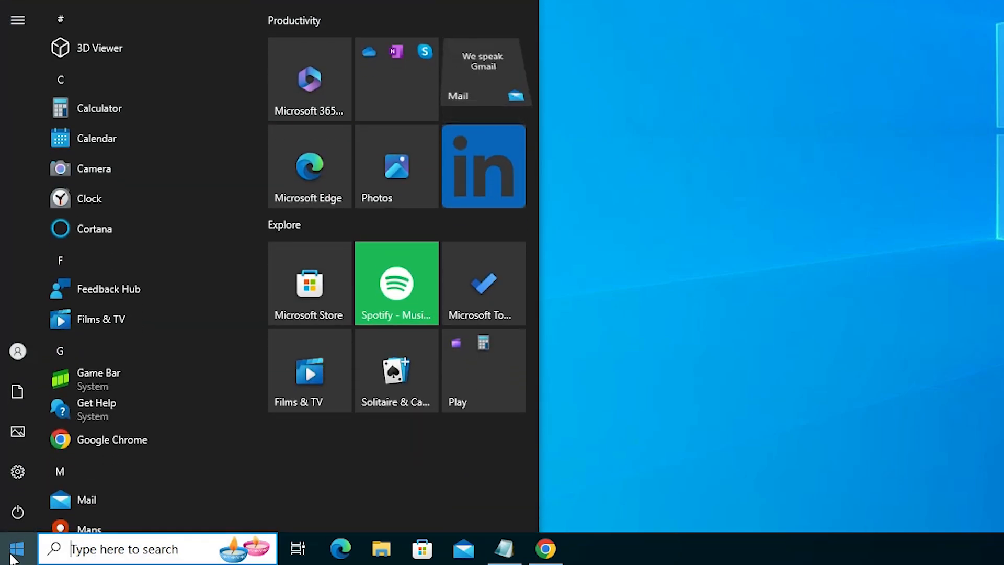
{"action": "type", "text": "print"}
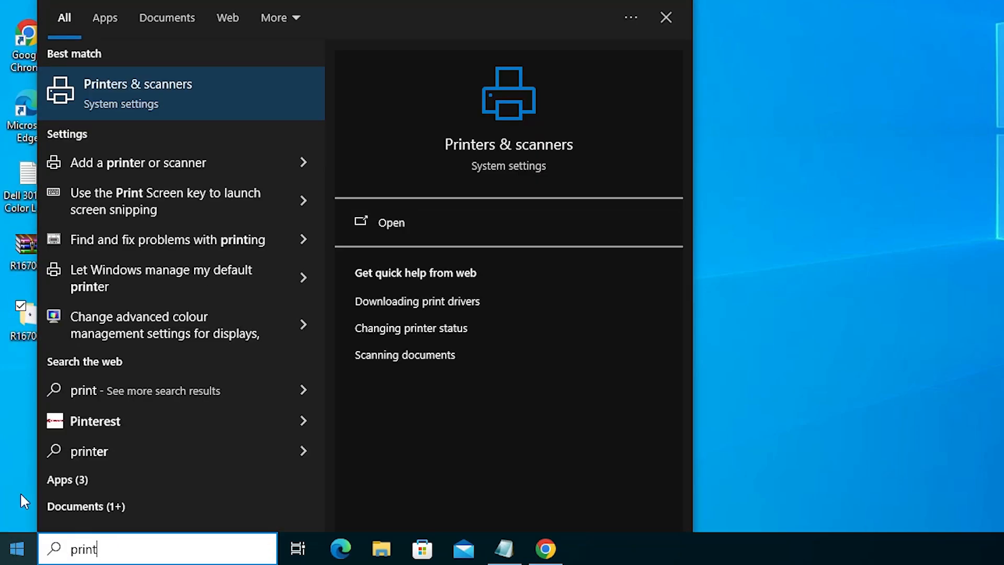
{"action": "left_click", "coordinate": [155, 88]}
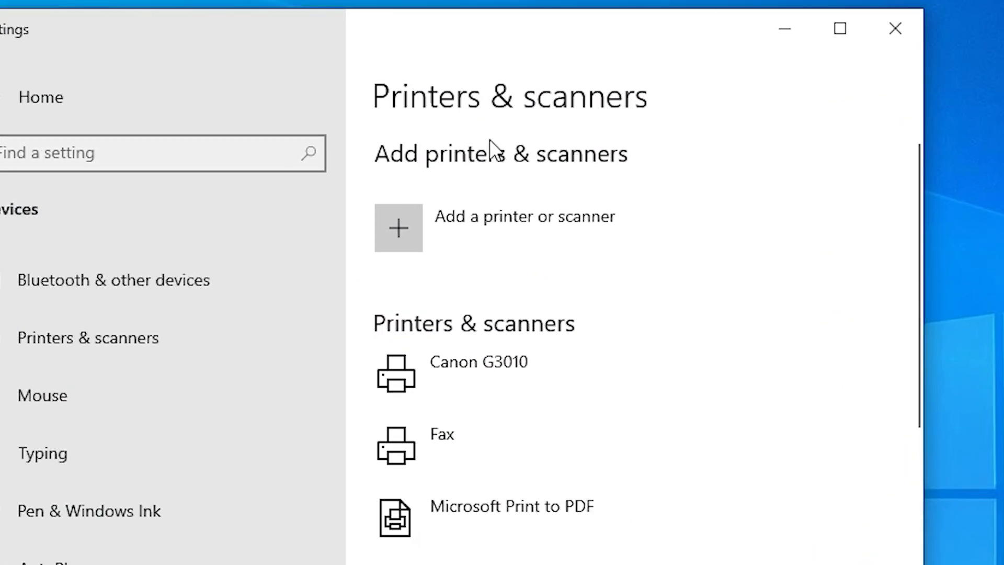
Start adding a printer, choose the unlisted-printer option, and select adding a local printer with manual settings.
{"action": "left_click", "coordinate": [500, 234]}
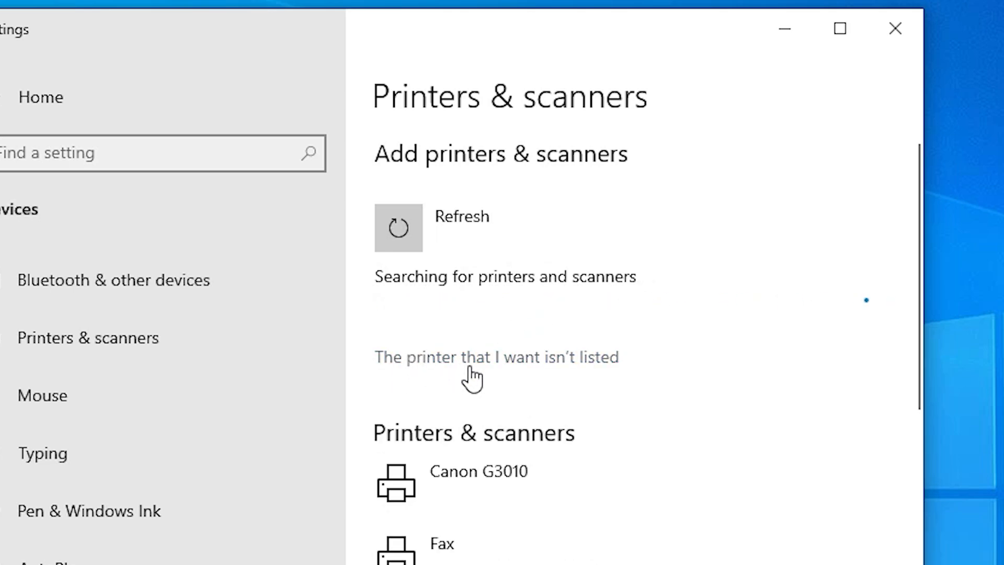
{"action": "left_click", "coordinate": [594, 360]}
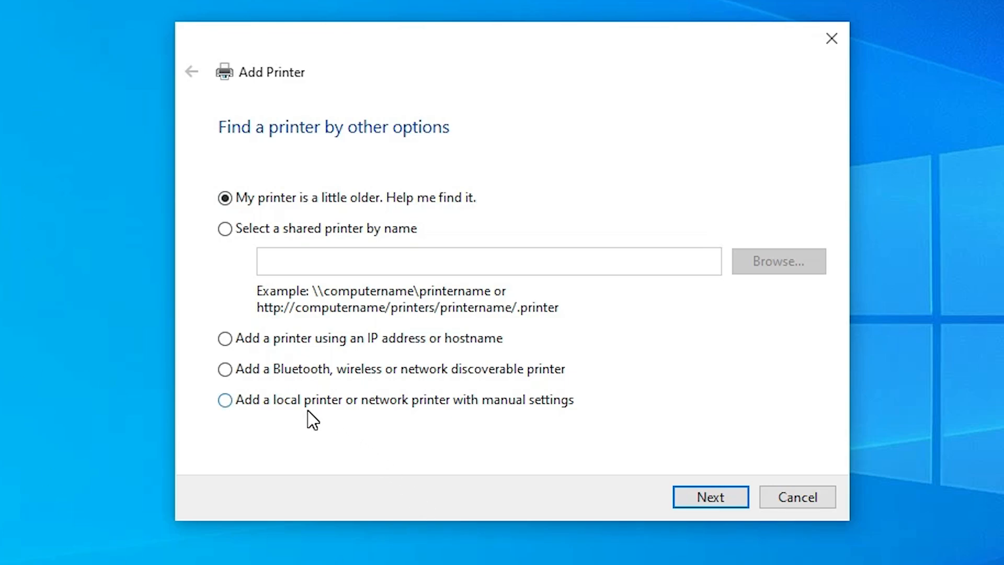
{"action": "left_click", "coordinate": [428, 403]}
{"action": "left_click", "coordinate": [701, 499]}
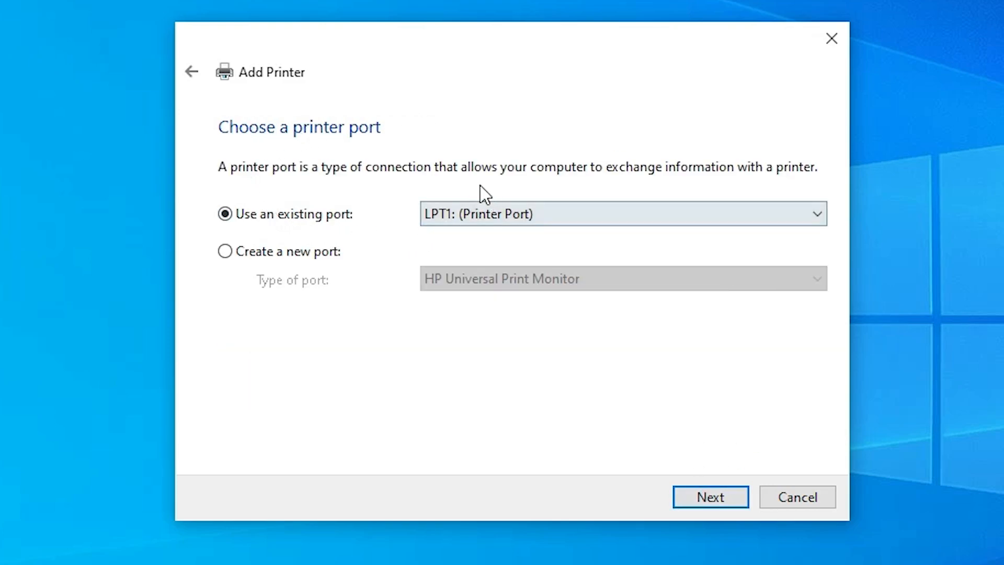
Use the existing port USB_001 (Local Port) for the printer and continue.
{"action": "left_click", "coordinate": [526, 213]}
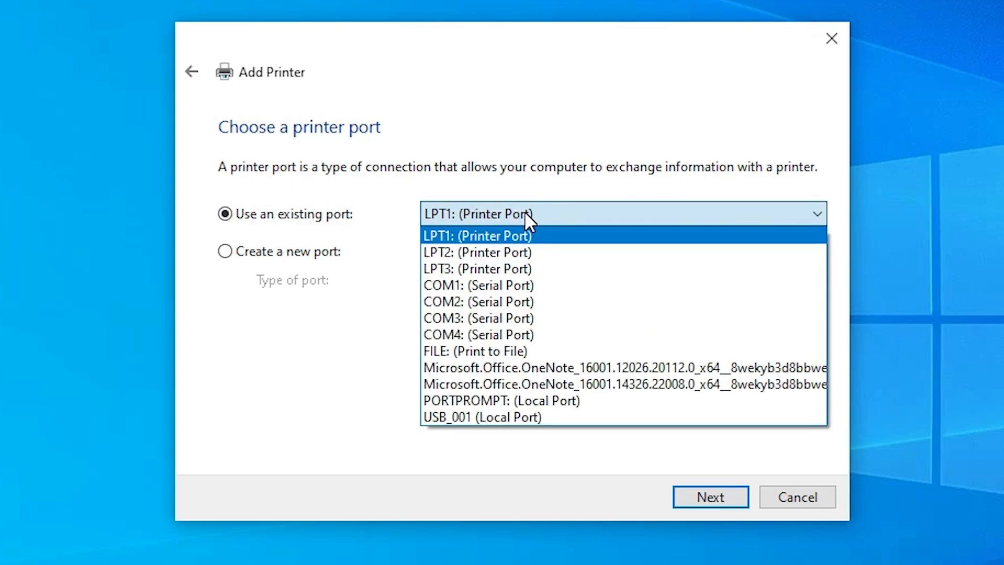
{"action": "left_click", "coordinate": [506, 413]}
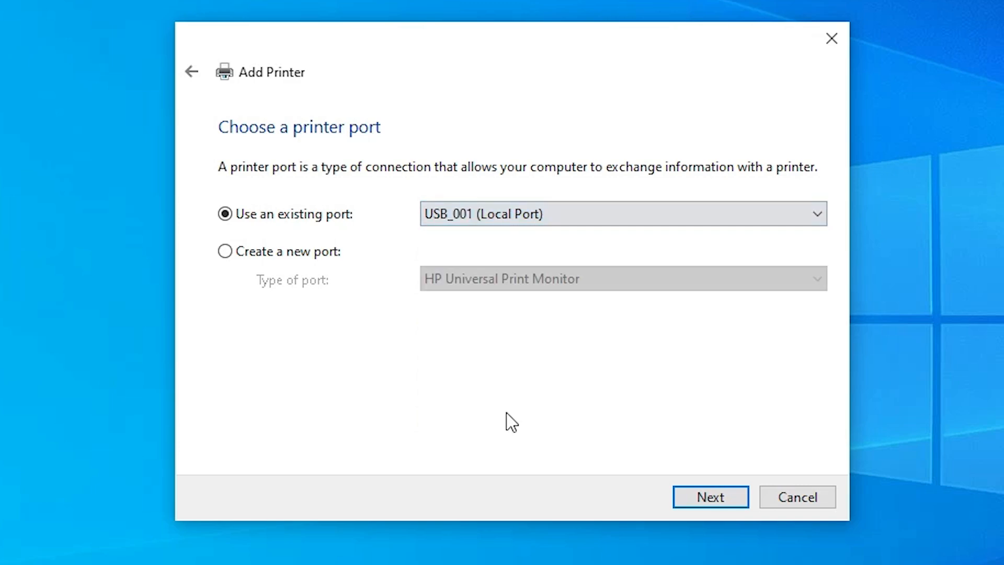
{"action": "left_click", "coordinate": [743, 496]}
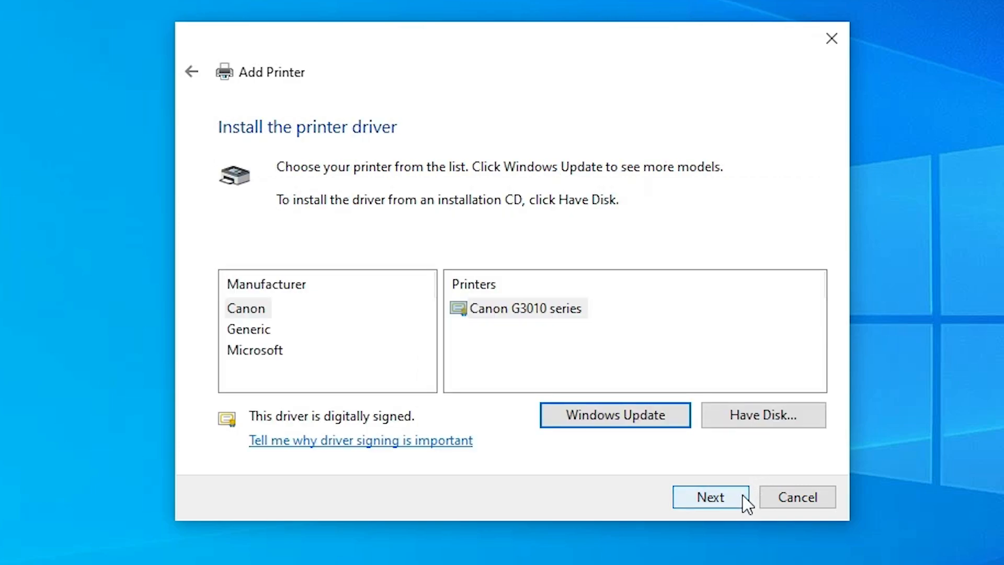
Use Have Disk to load the dlxb2zi driver file from the Desktop's R167003\R167003\Win_x64 folder.
{"action": "left_click", "coordinate": [762, 415]}
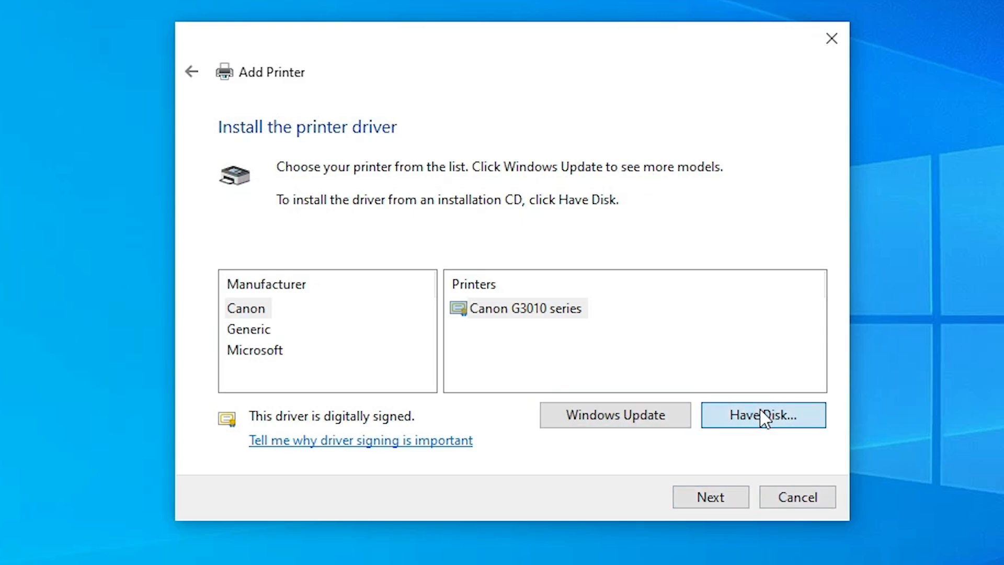
{"action": "left_click", "coordinate": [701, 388]}
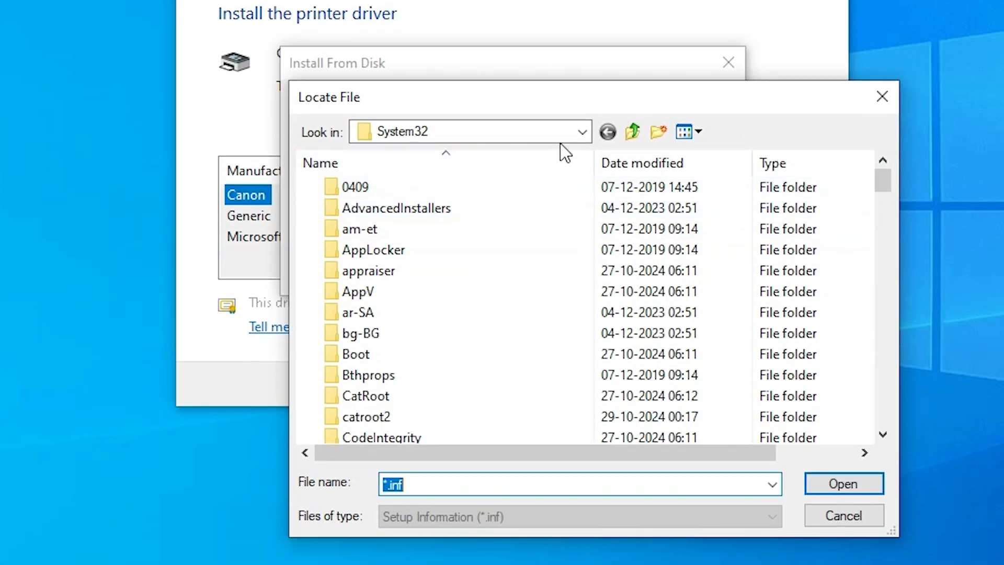
{"action": "left_click", "coordinate": [582, 245]}
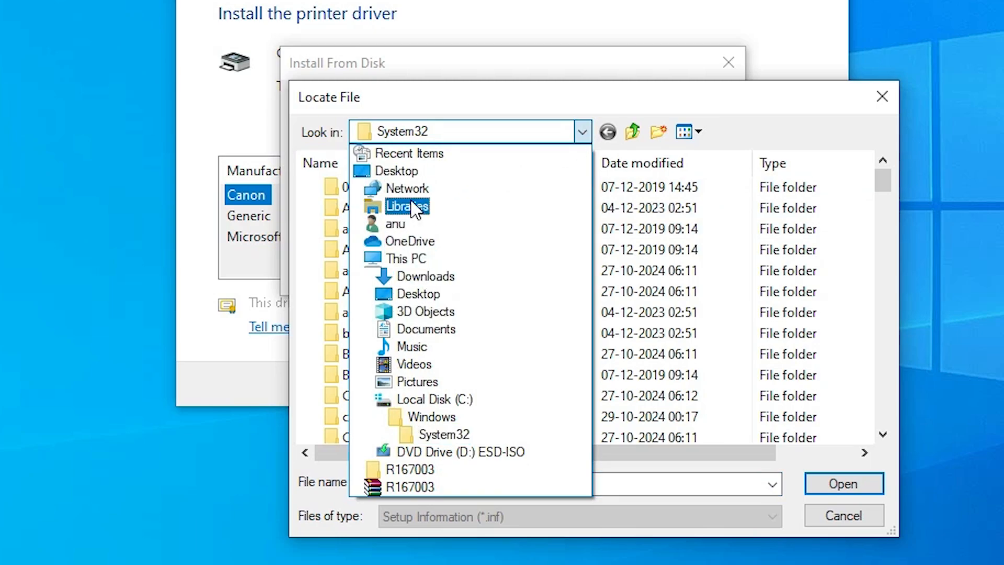
{"action": "left_click", "coordinate": [404, 171]}
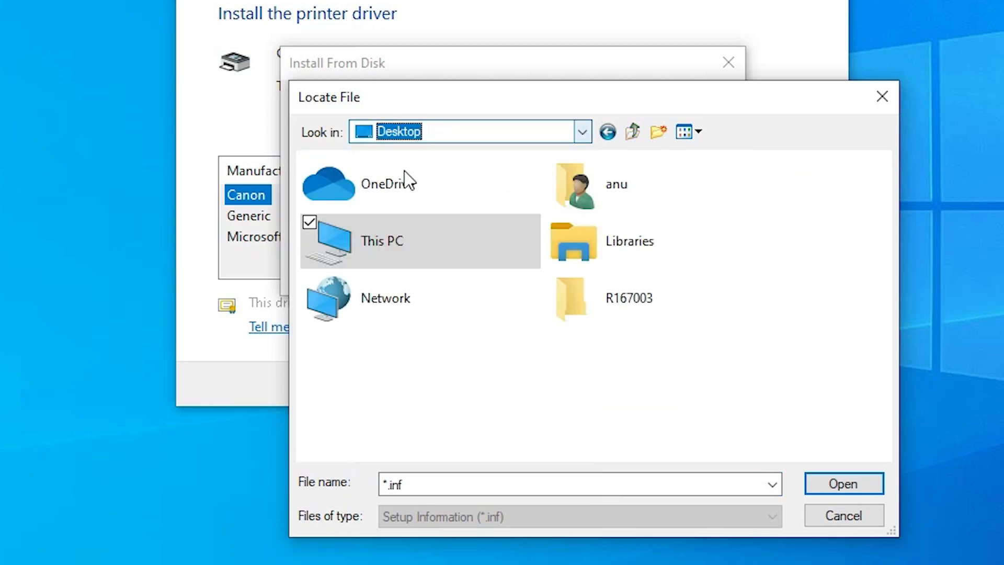
{"action": "double_click", "coordinate": [629, 300]}
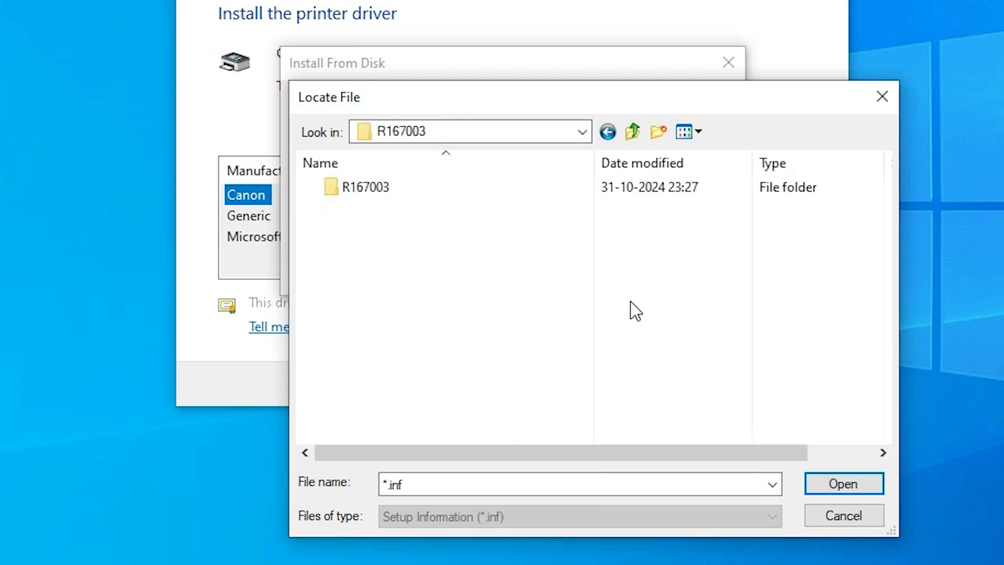
{"action": "double_click", "coordinate": [448, 201]}
{"action": "double_click", "coordinate": [385, 189]}
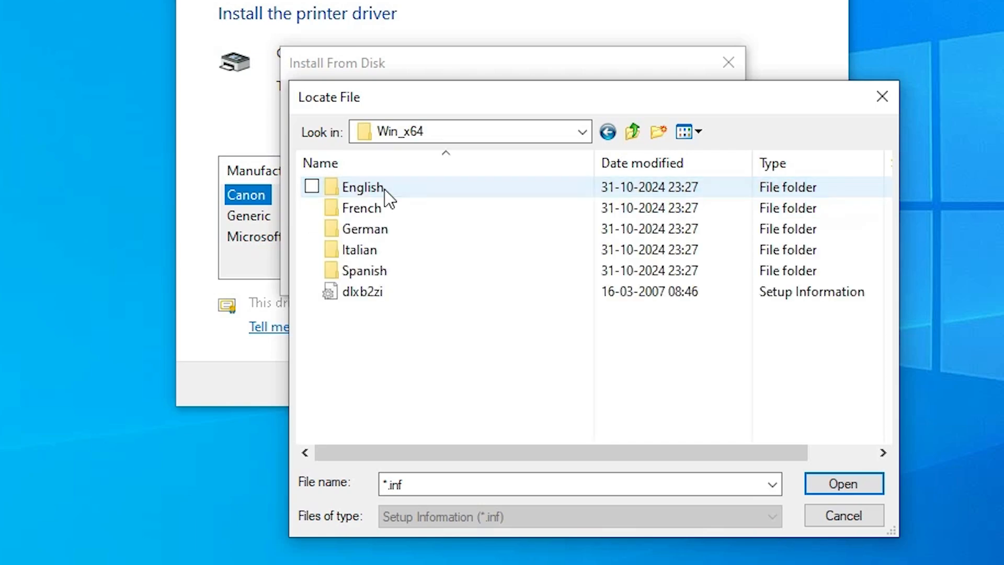
{"action": "left_click", "coordinate": [359, 296]}
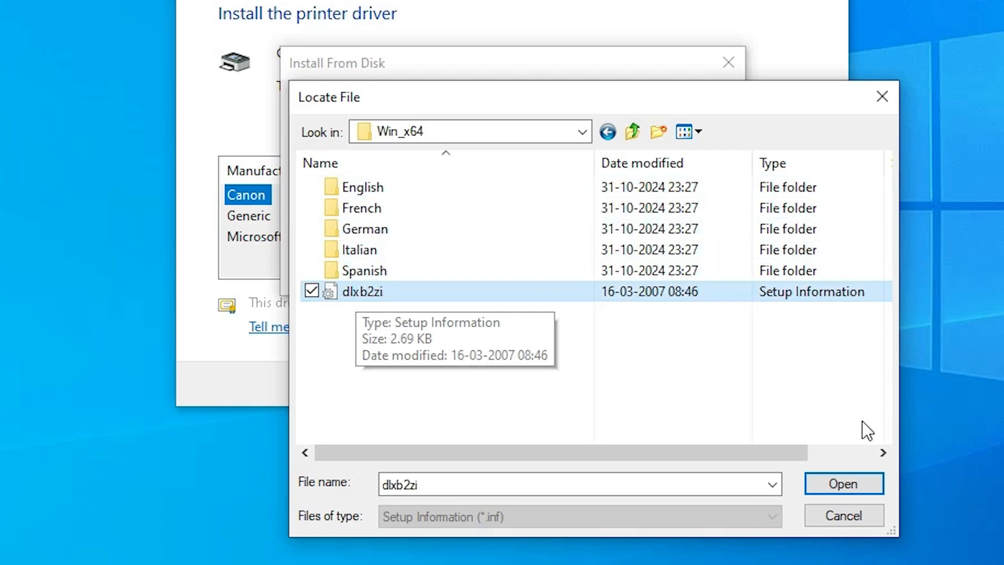
{"action": "left_click", "coordinate": [844, 484]}
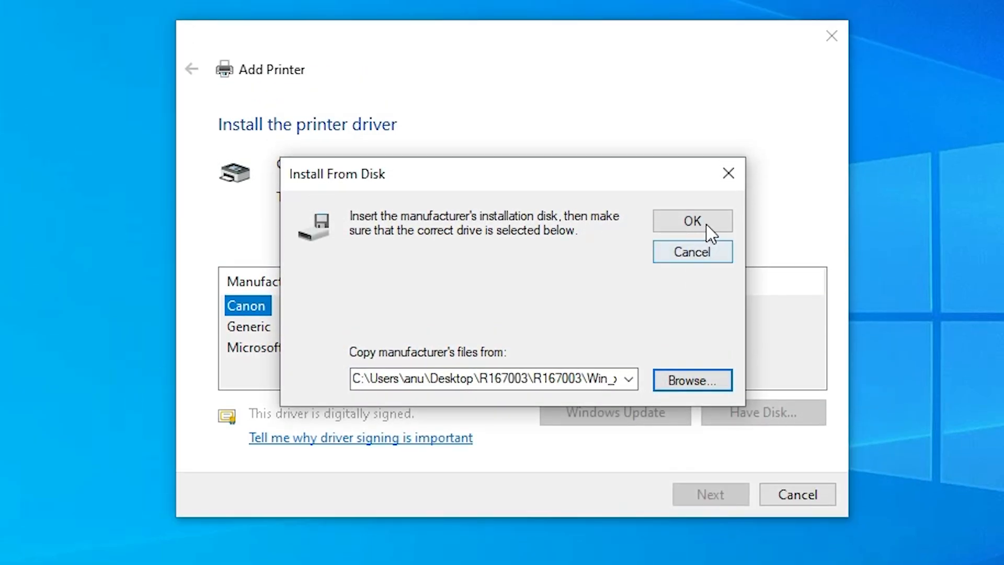
{"action": "left_click", "coordinate": [706, 114]}
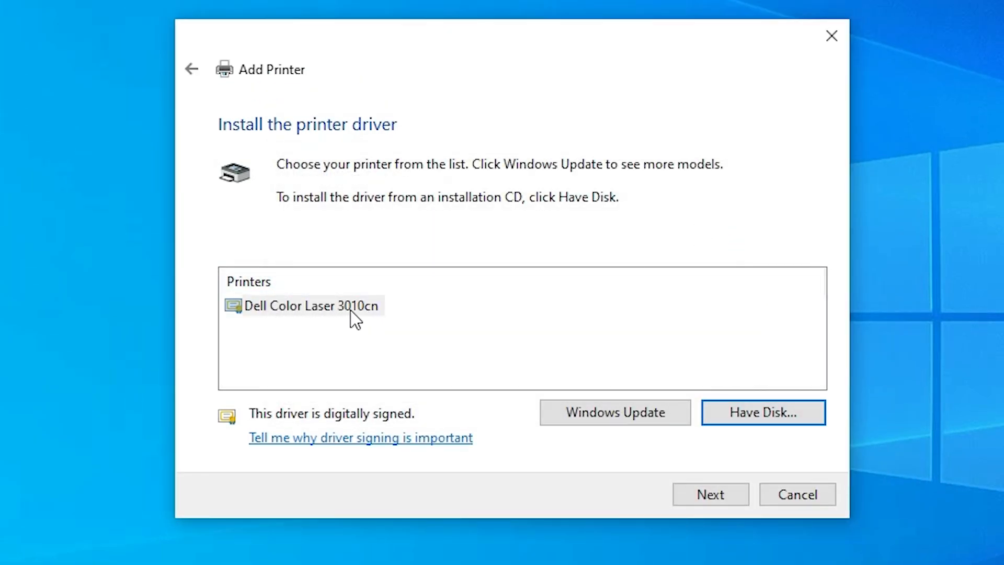
Select the Dell Color Laser 3010cn driver and keep its default printer name.
{"action": "left_click", "coordinate": [368, 309]}
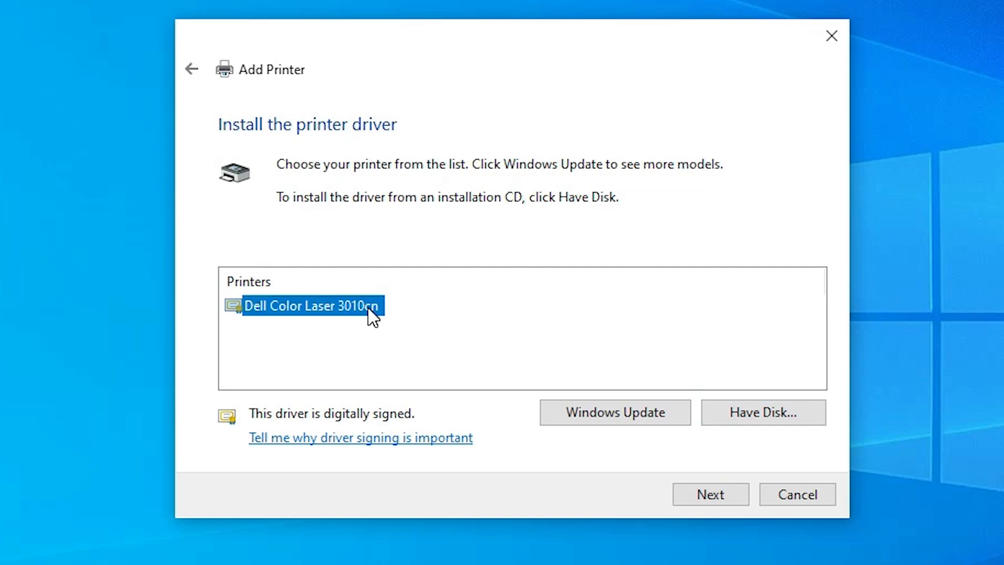
{"action": "left_click", "coordinate": [732, 494]}
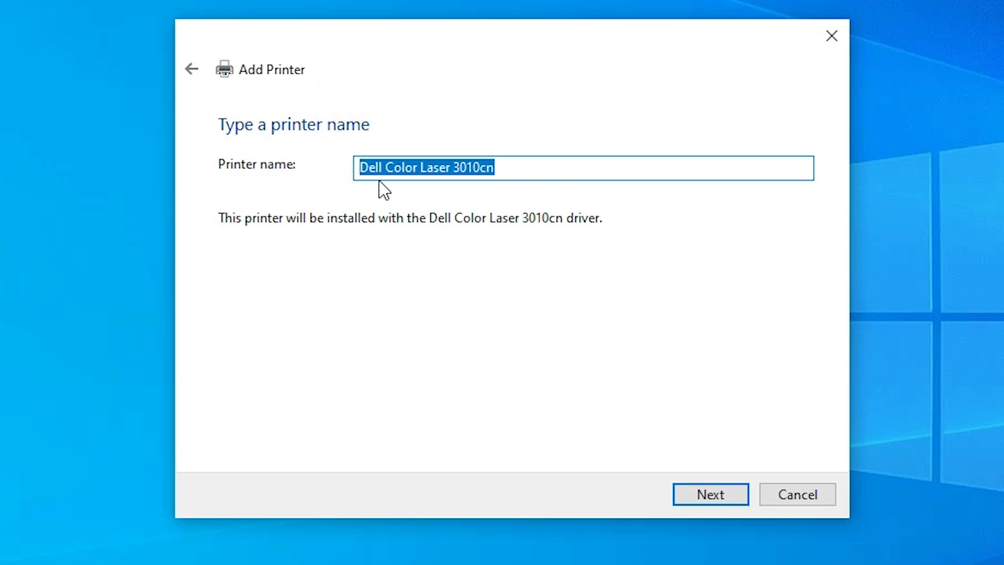
{"action": "left_click", "coordinate": [700, 498]}
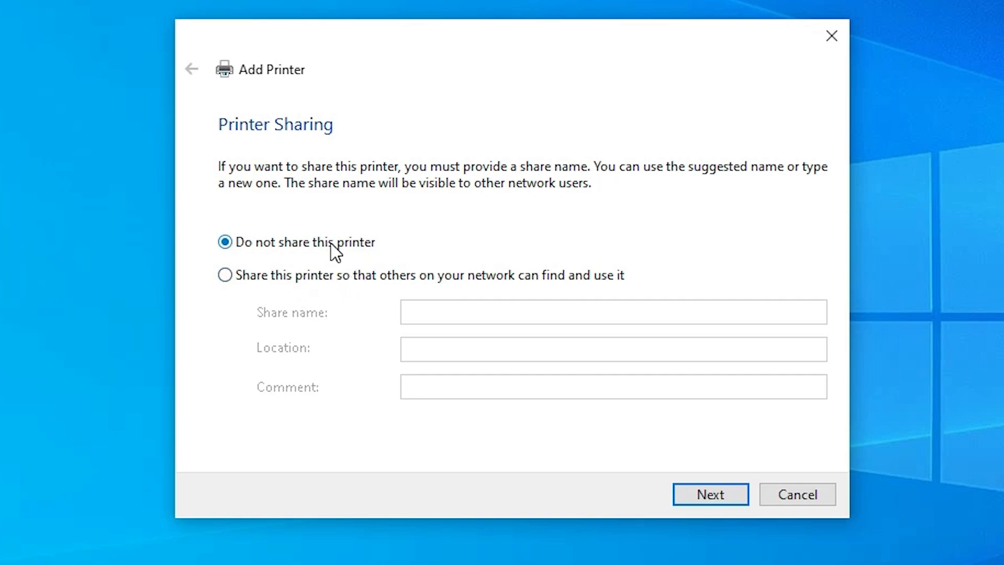
Choose not to share the printer and finish the Add Printer wizard.
{"action": "left_click", "coordinate": [735, 494]}
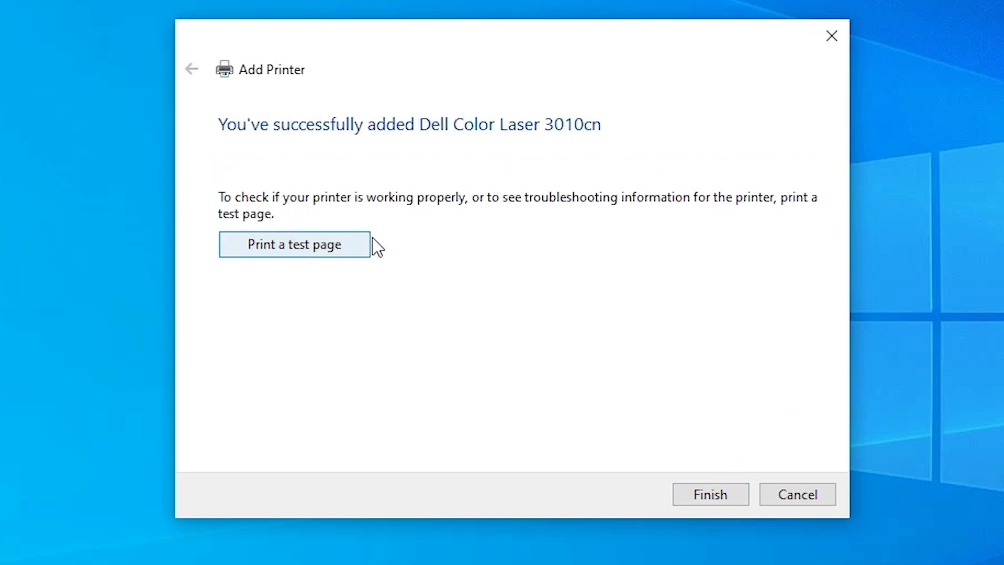
{"action": "left_click", "coordinate": [710, 500]}
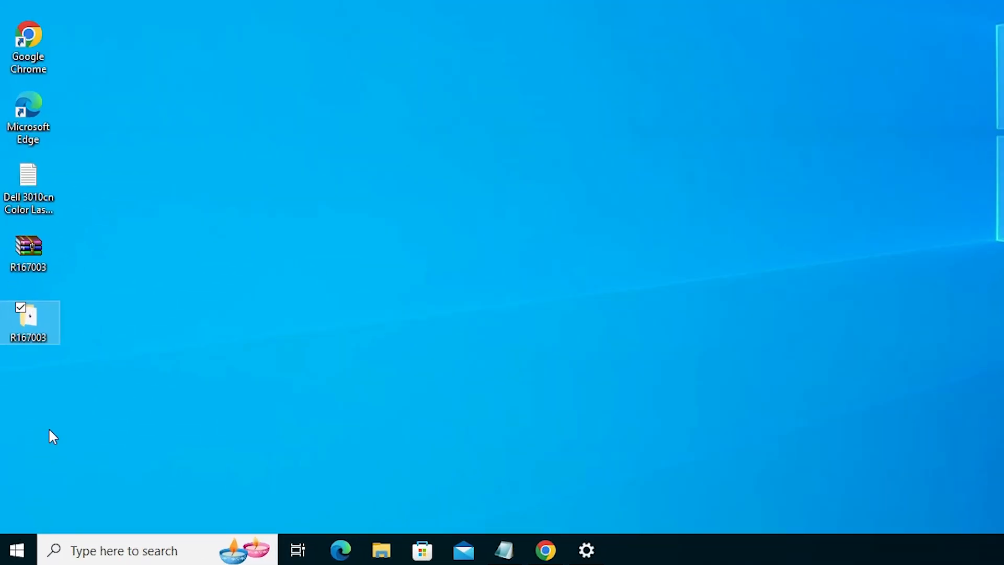
Search the Start menu for pr, open Printers & scanners settings, and check the installed printers list.
{"action": "left_click", "coordinate": [2, 550]}
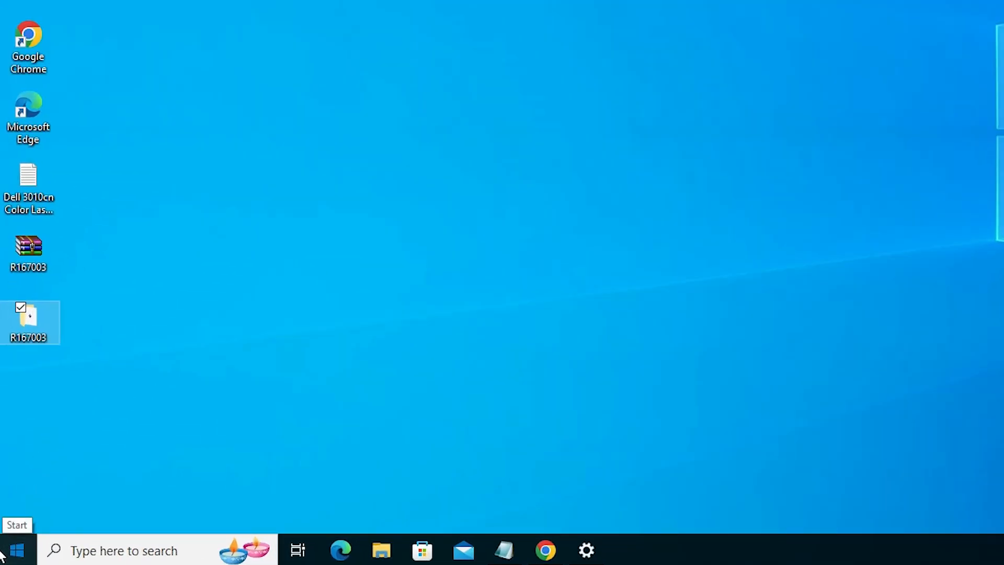
{"action": "type", "text": "pr"}
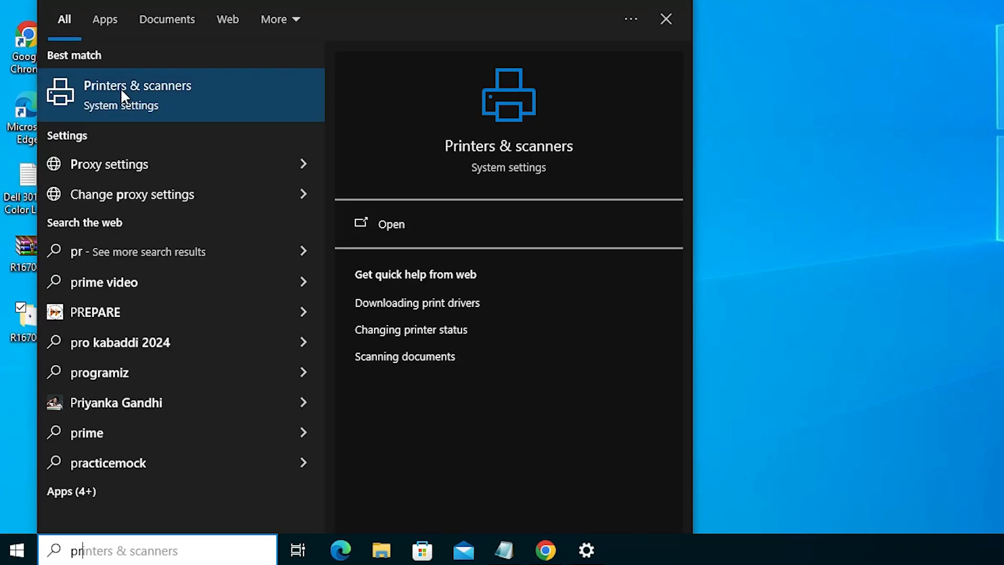
{"action": "left_click", "coordinate": [120, 88]}
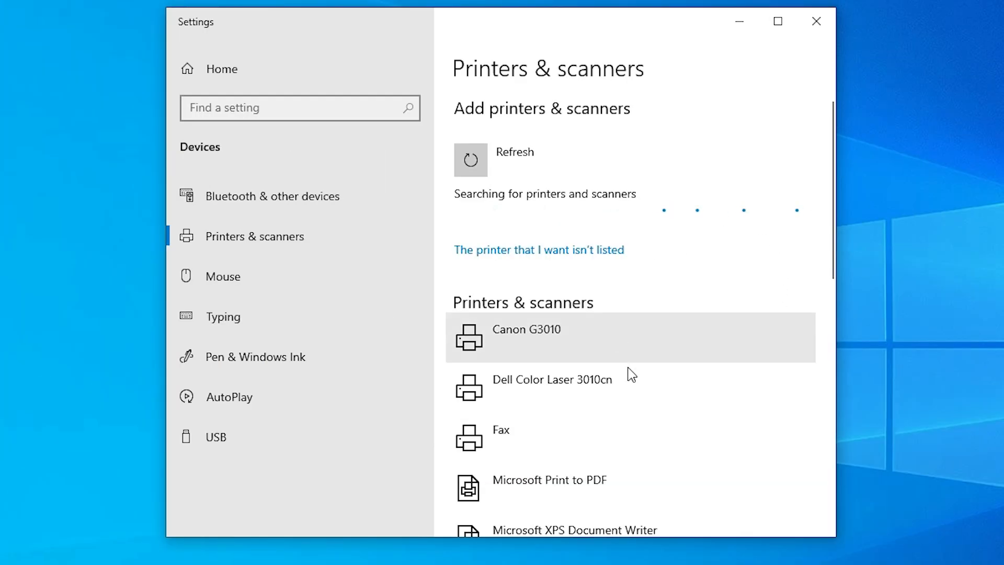
{"action": "scroll", "coordinate": [633, 373], "scroll_direction": "down", "scroll_amount": 3}
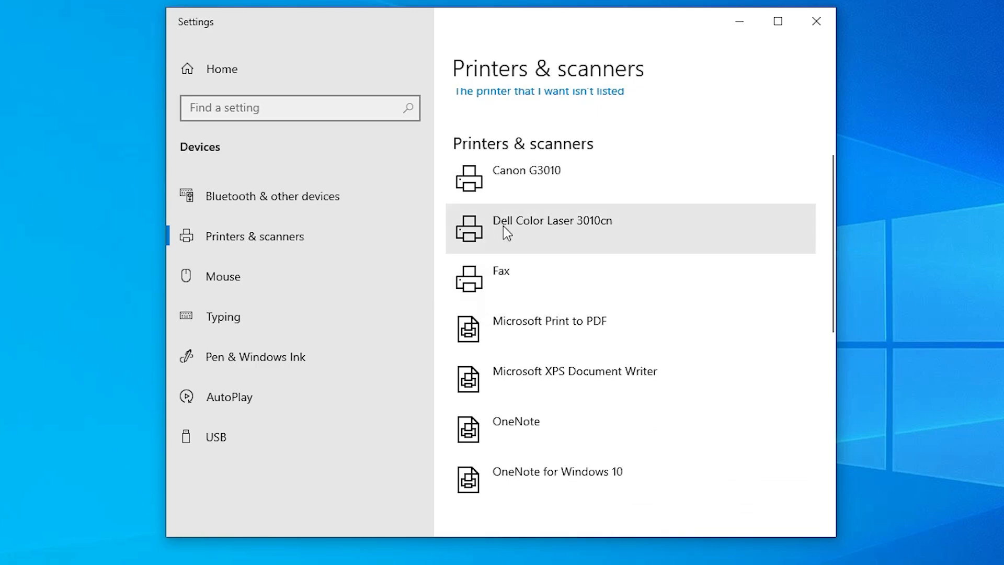